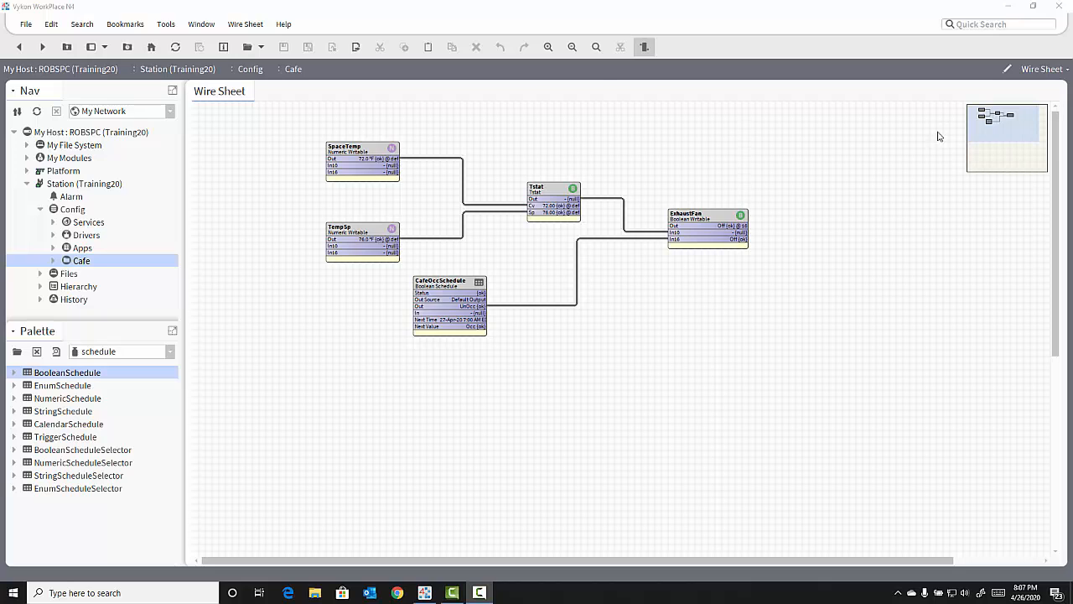
Add a CalendarSchedule named HolidaySchedule to the Cafe wire sheet, below the CafeOccSchedule block.
click(61, 428)
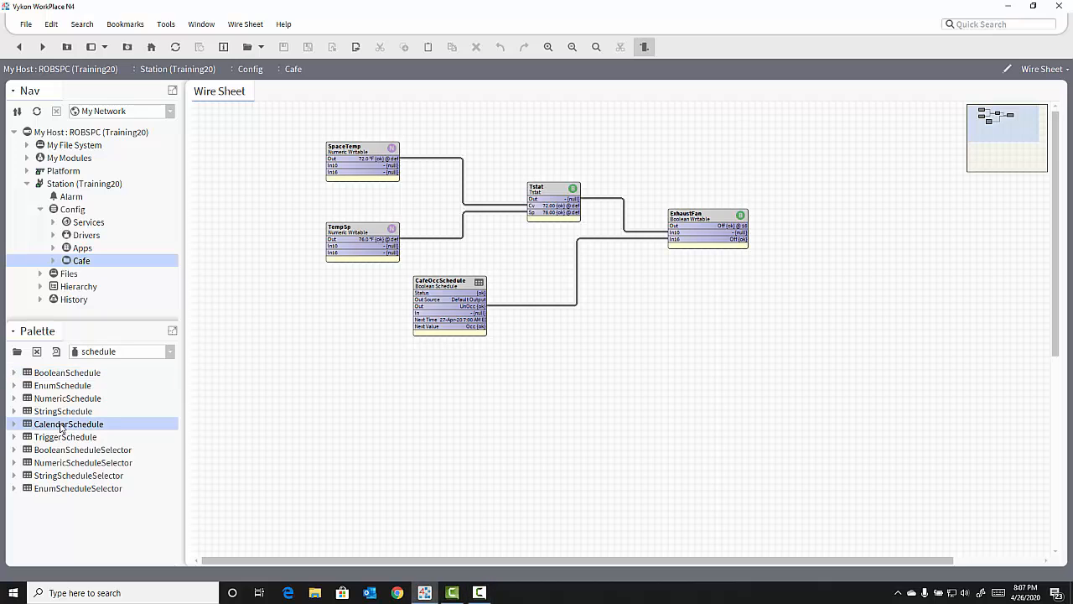
drag(72, 427, 348, 394)
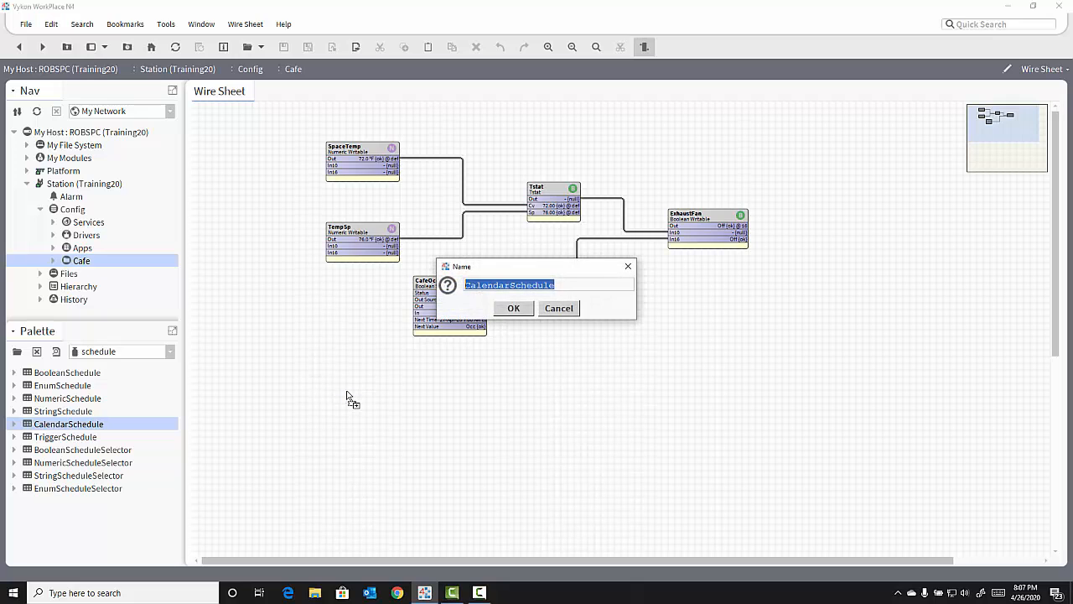
text(Holiday)
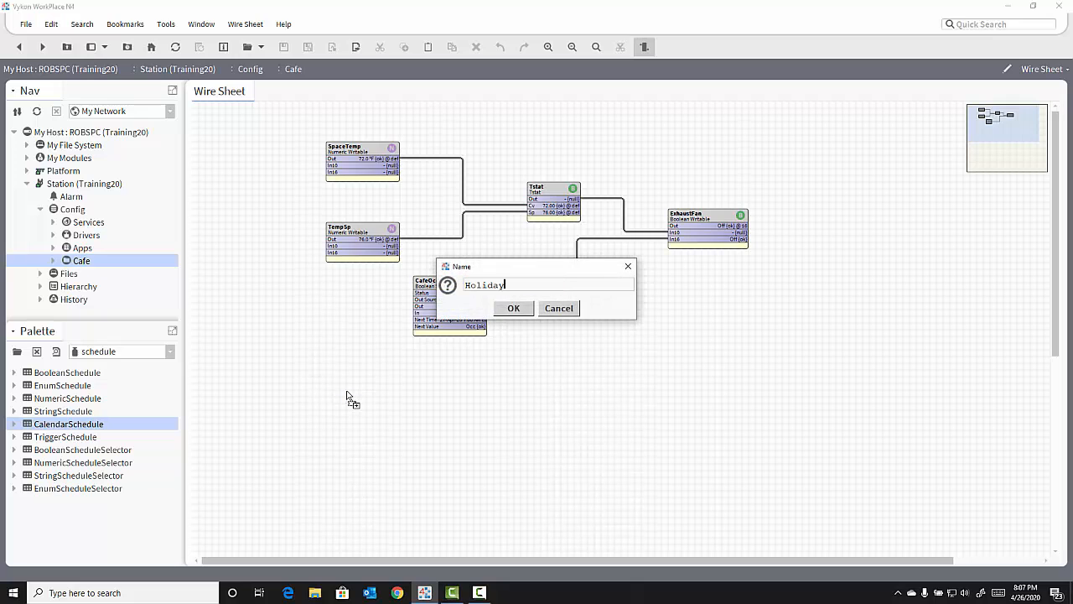
text(Schedule)
key(Return)
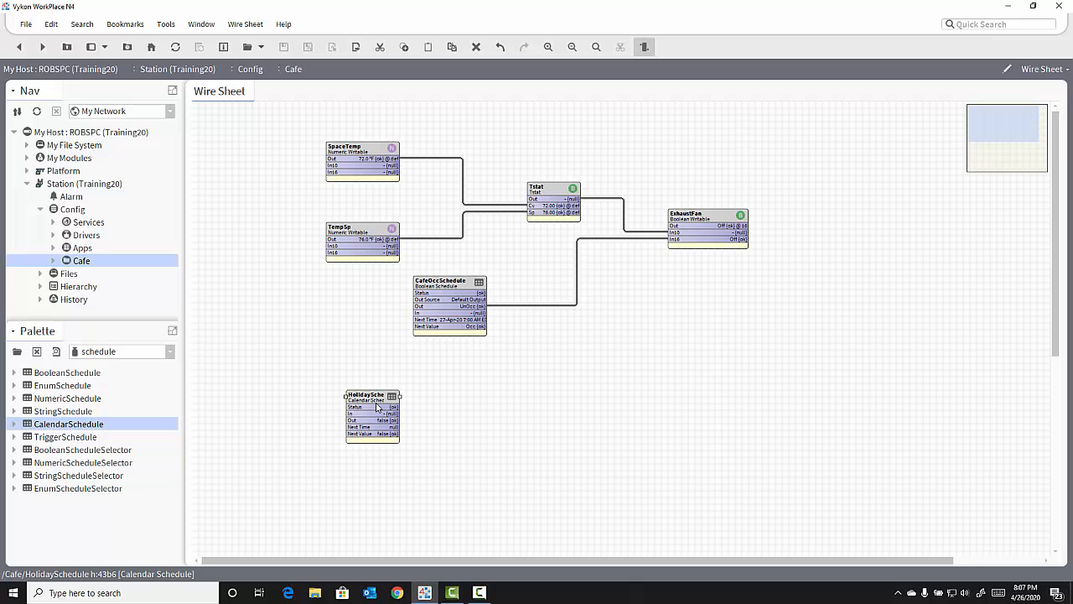
Open HolidaySchedule and start a new calendar event named NewYearsDay.
double_click(378, 408)
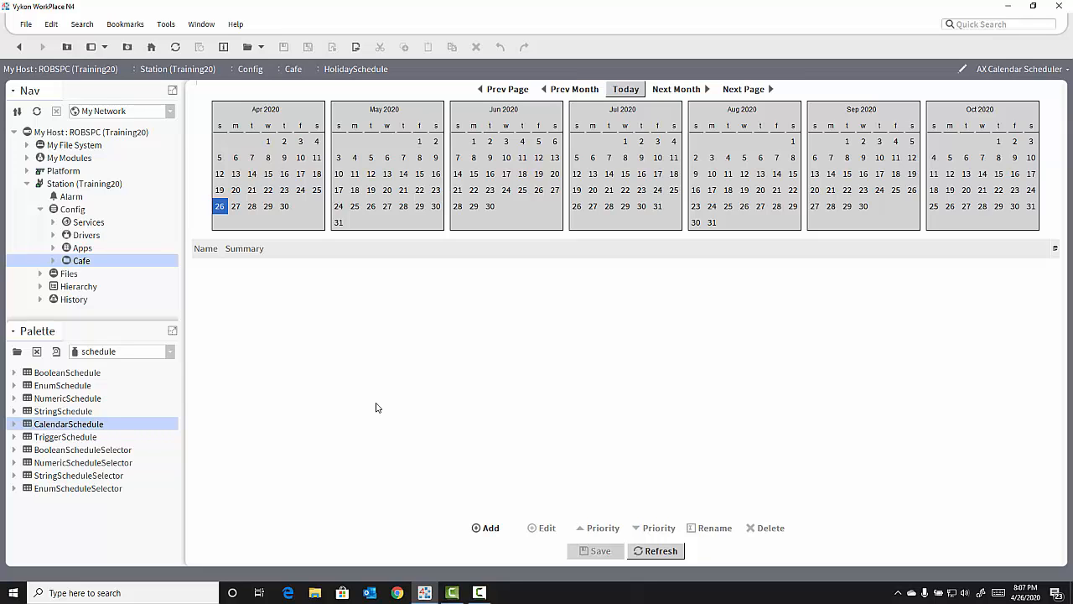
click(490, 528)
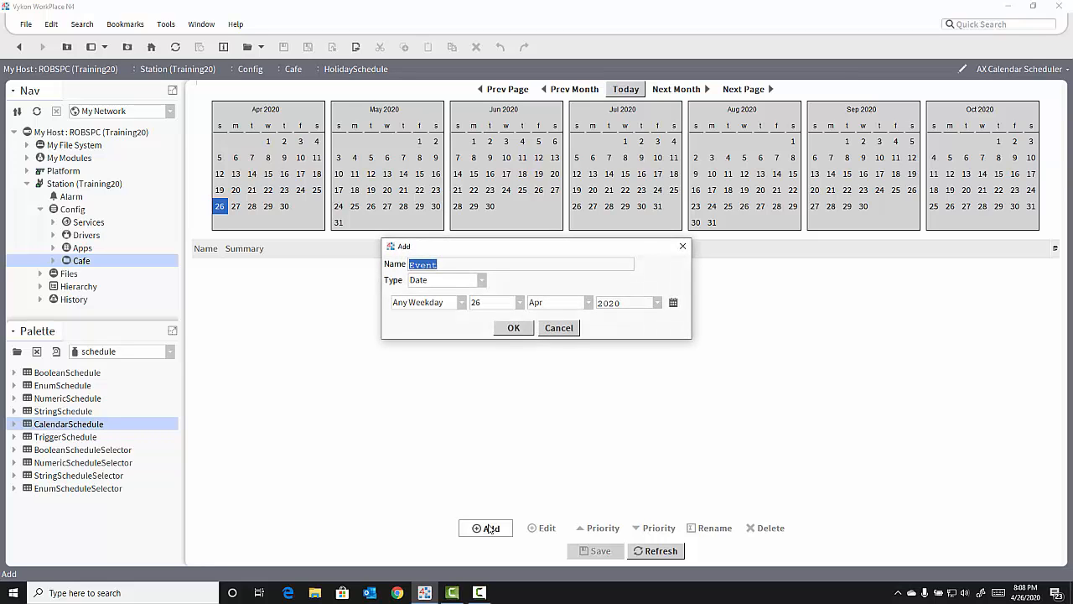
text(NewY)
text(eaer)
text(s)
text(Day)
Set the NewYearsDay date to 1 Jan of any year and add the event.
click(520, 305)
drag(521, 423, 515, 317)
click(477, 332)
click(560, 307)
click(556, 334)
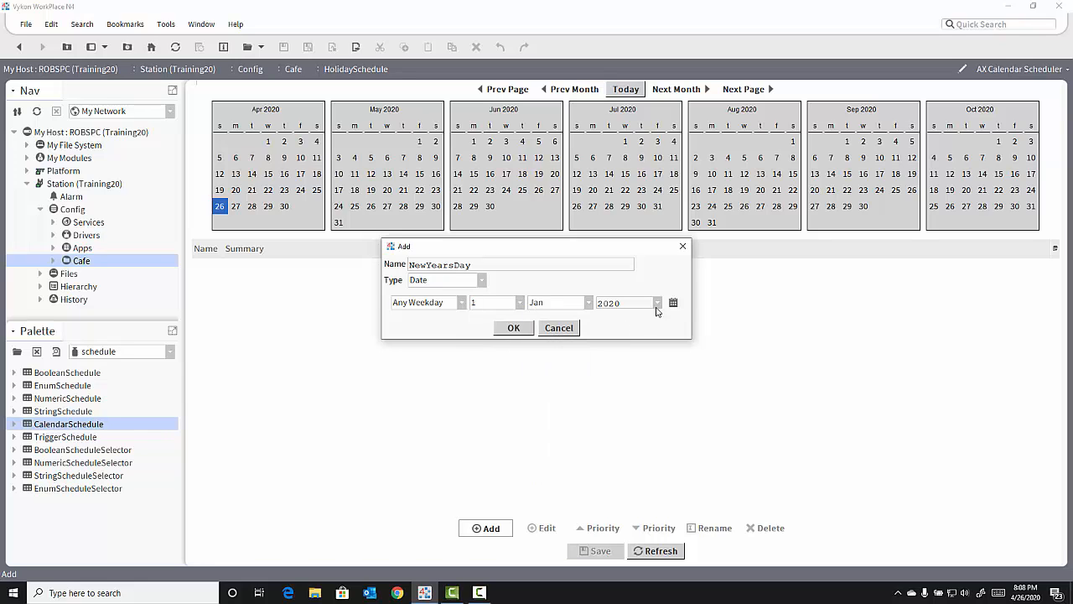
click(657, 303)
click(639, 316)
click(509, 328)
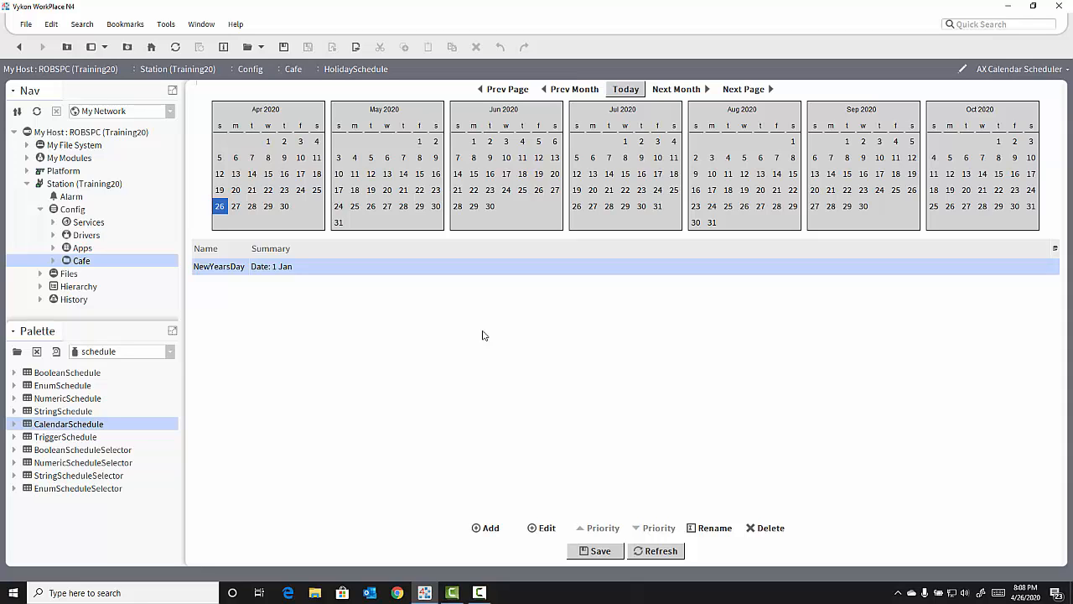
Start another calendar event named MemorialDay with the Week And Day type.
click(483, 527)
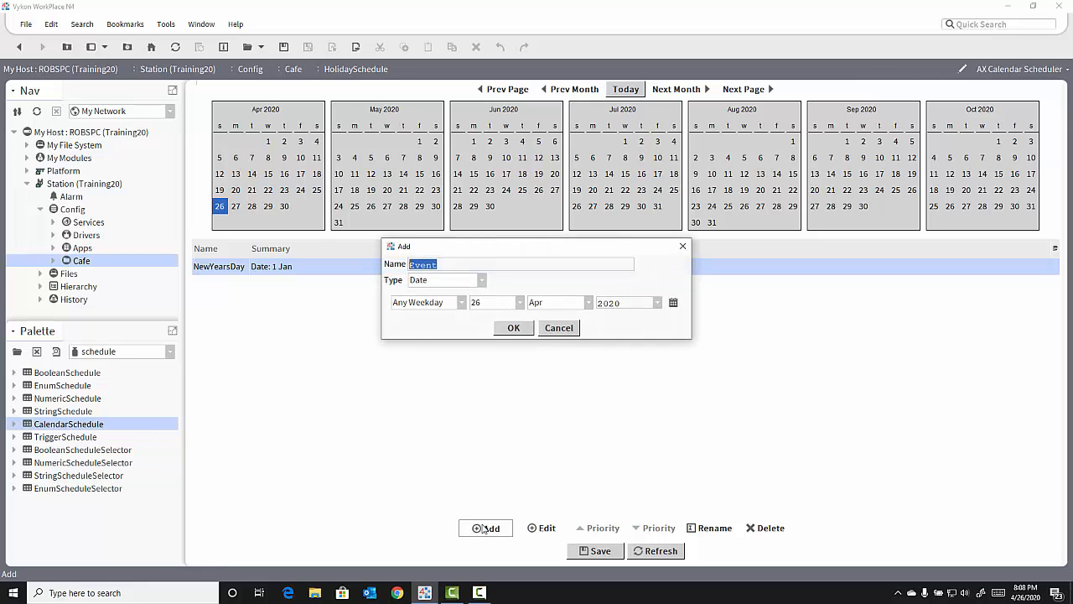
text(MemorialDay)
click(480, 287)
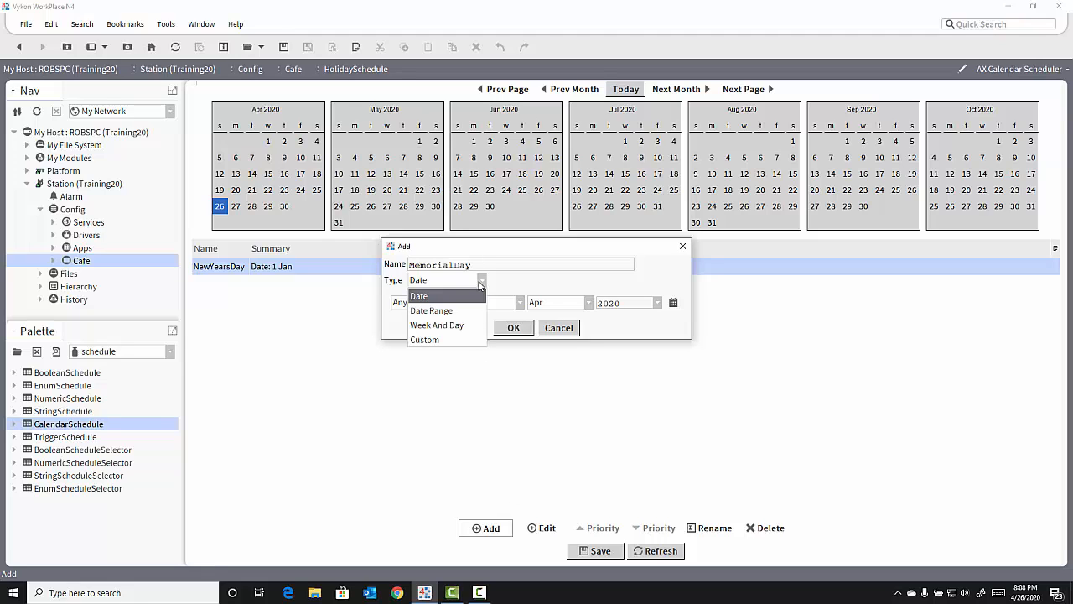
click(473, 325)
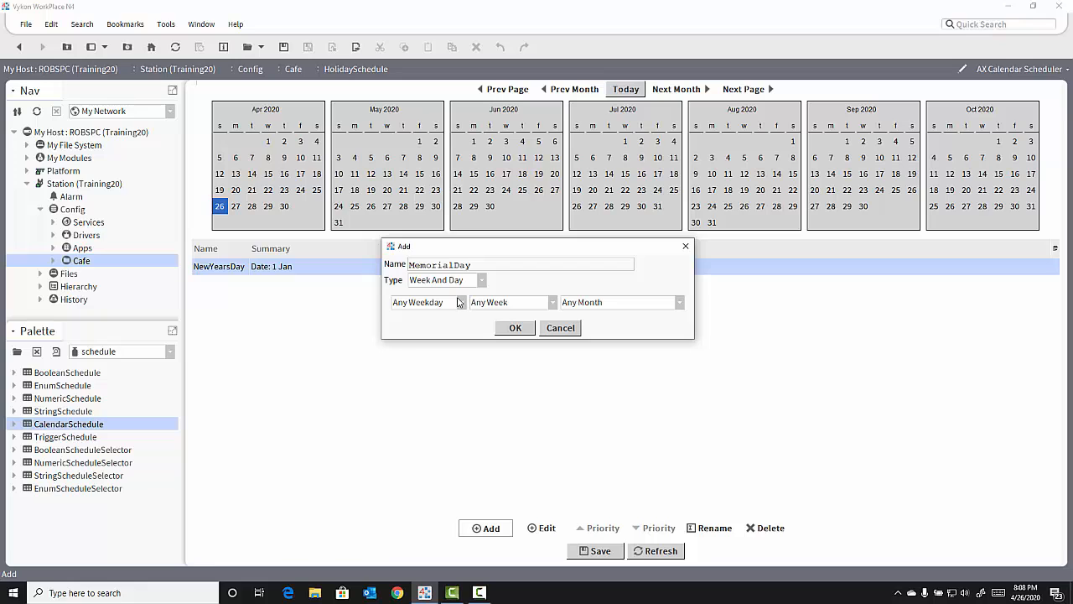
Set MemorialDay to Mon in the Last 7 Days of May and add the event.
click(461, 303)
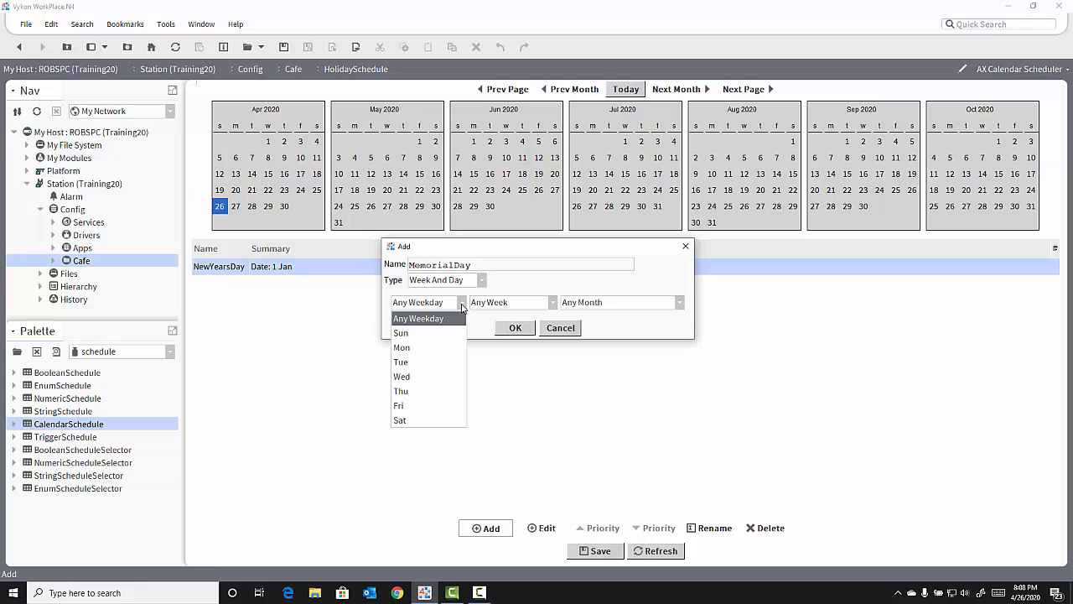
click(444, 348)
click(550, 304)
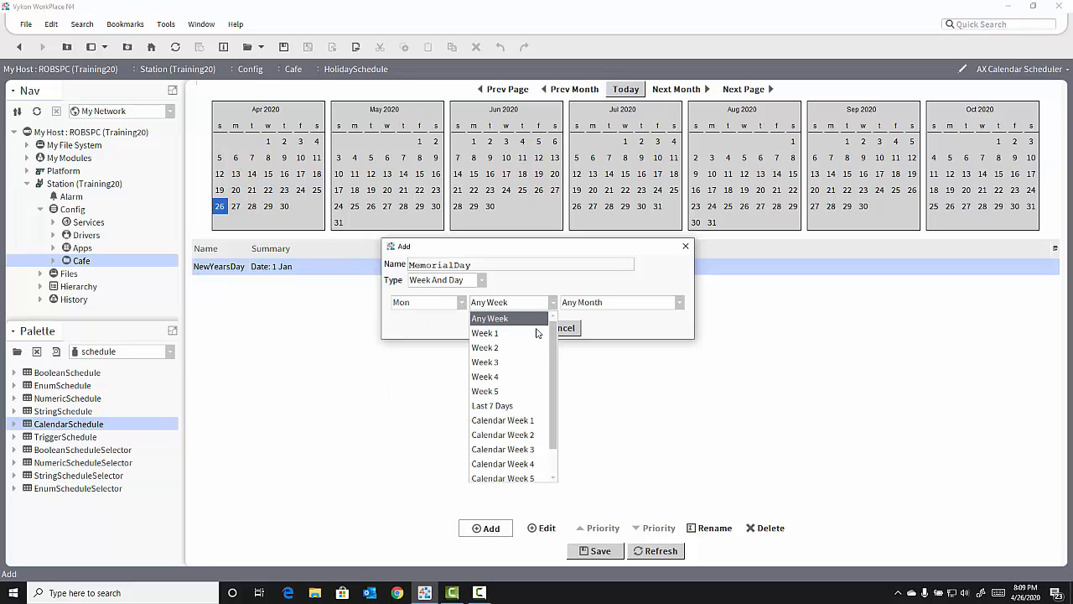
click(522, 406)
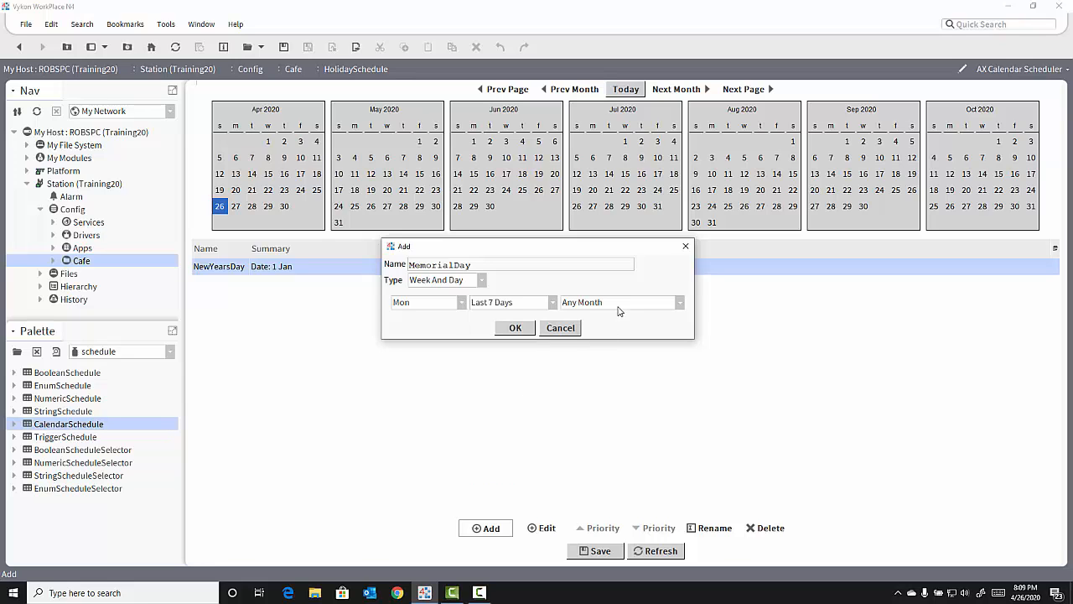
click(618, 306)
click(604, 390)
click(516, 328)
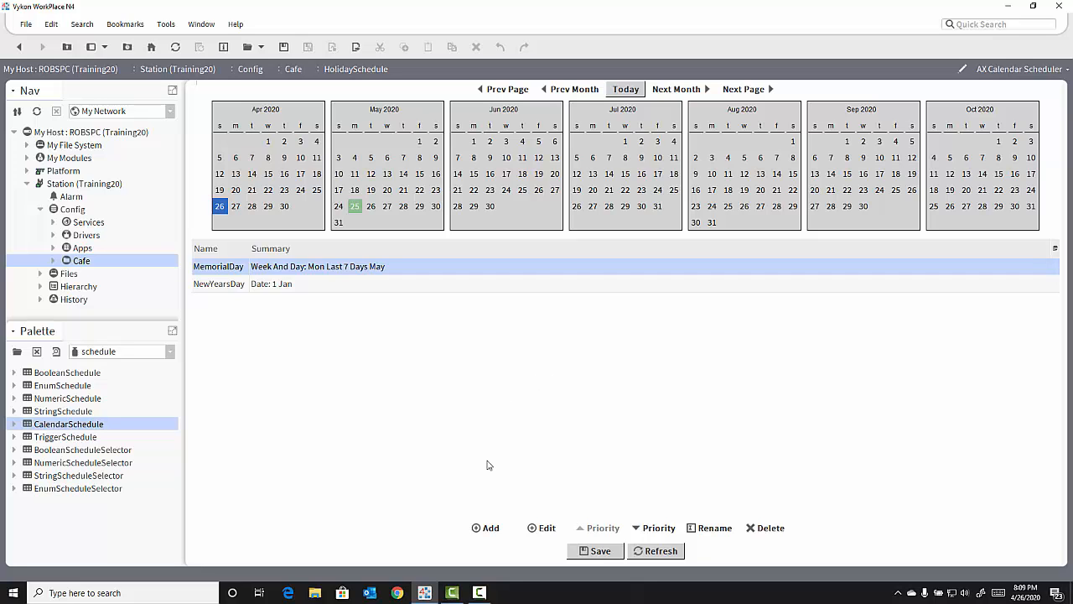
Add a Christmas date event on 25 Dec of any year and save the holiday calendar.
click(491, 527)
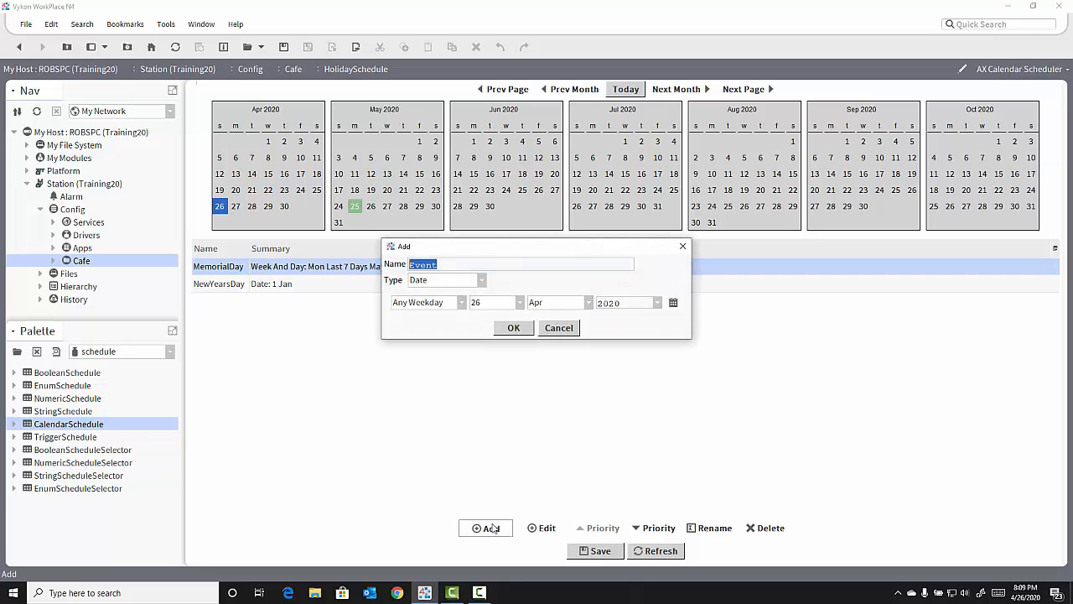
text(Christmas)
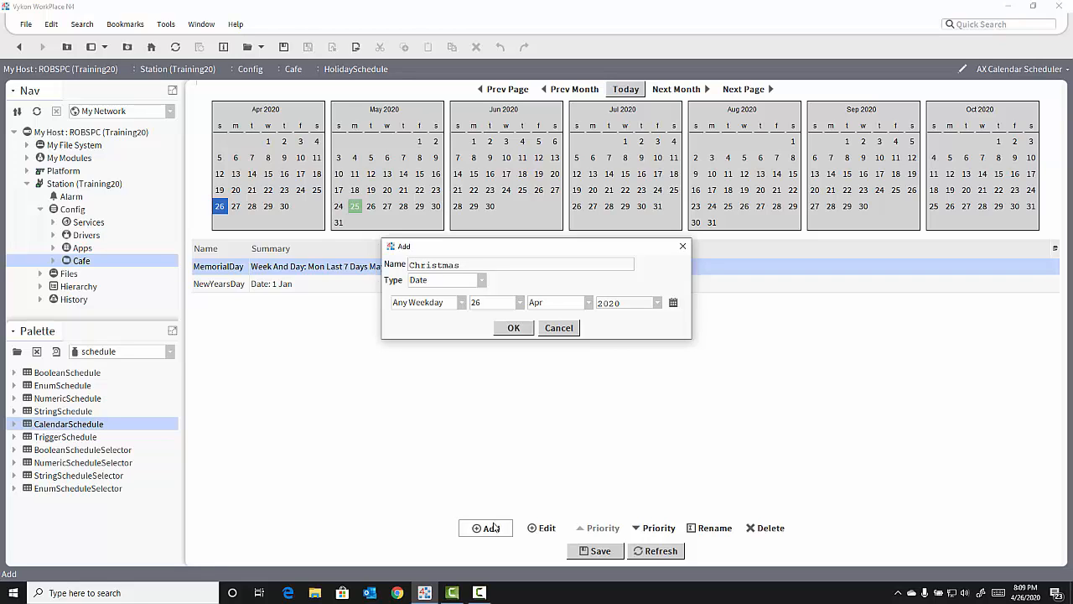
click(520, 301)
click(500, 451)
click(559, 304)
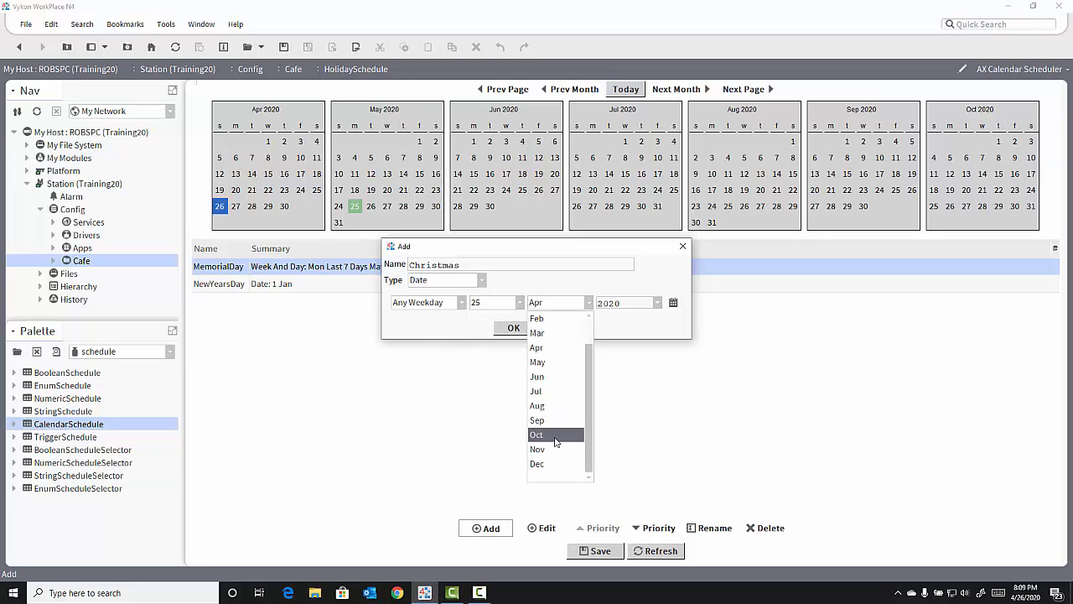
click(541, 476)
click(657, 309)
click(629, 332)
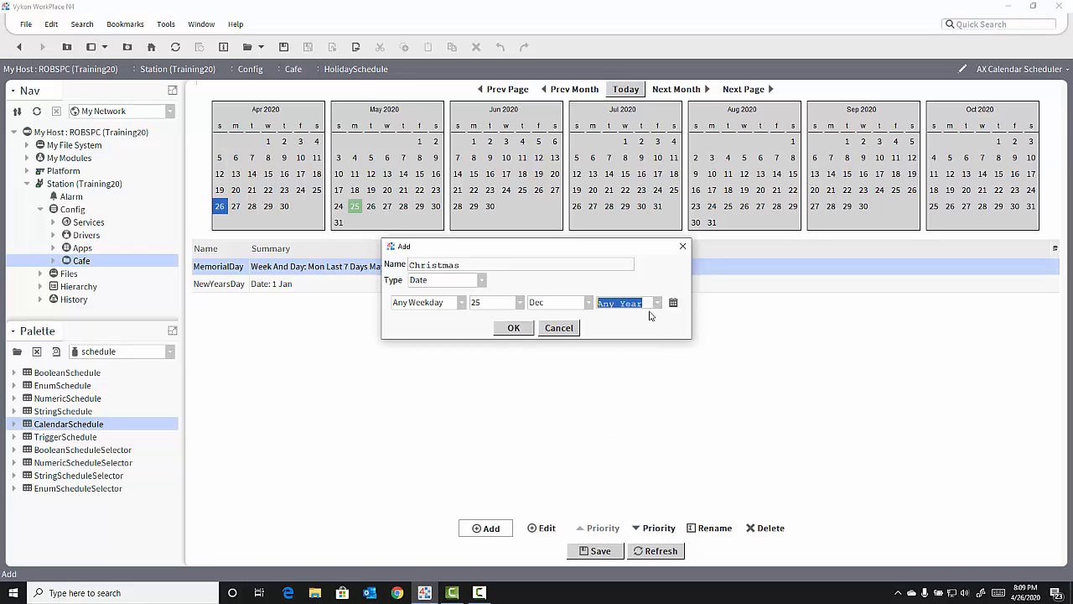
click(513, 327)
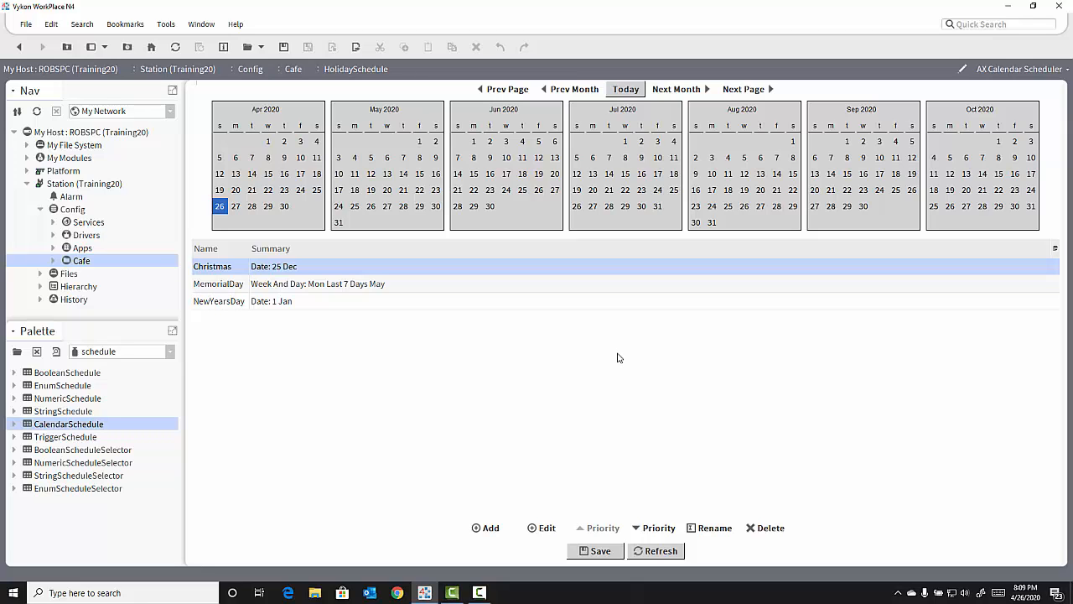
click(601, 551)
Return to the Cafe wire sheet and open the special events of CafeOccSchedule.
click(295, 68)
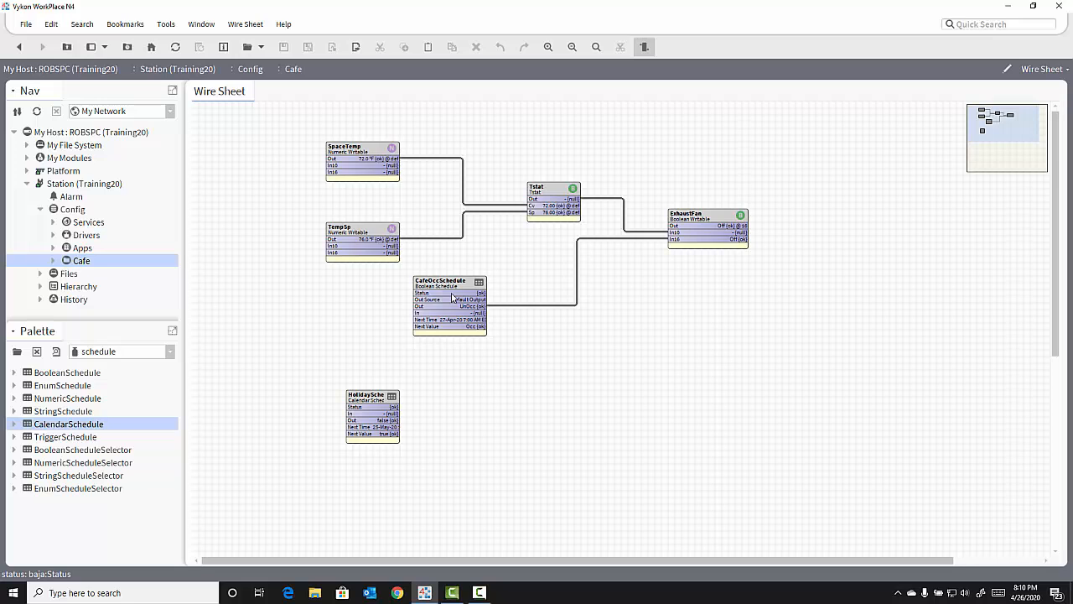
double_click(450, 298)
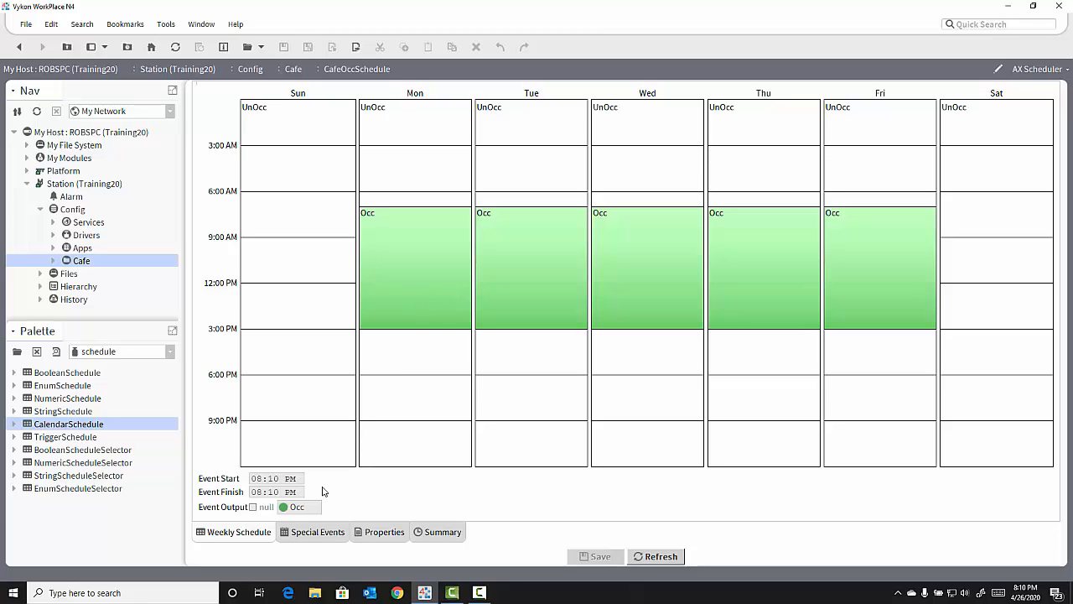
click(317, 533)
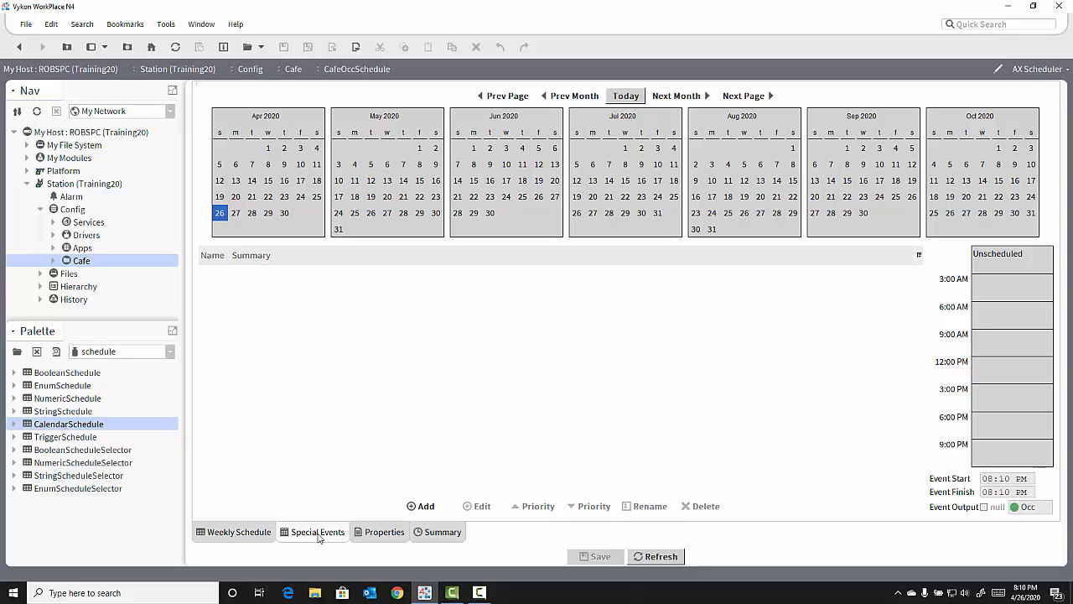
Add a special event named Holidays with the Reference type, pointing to the slot:/Cafe/HolidaySchedule calendar.
click(421, 507)
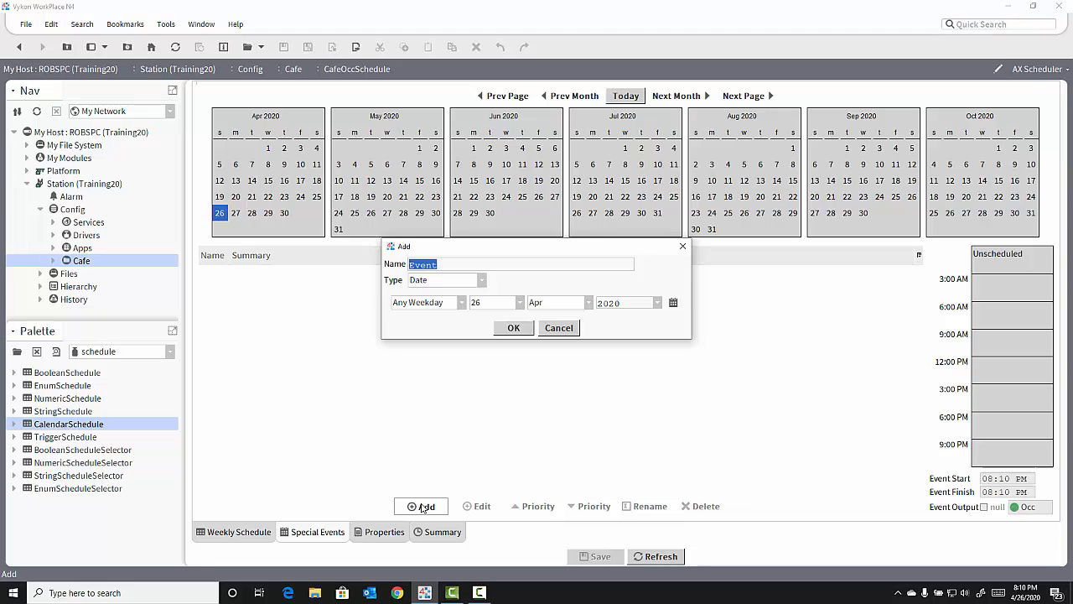
text(Holidays)
click(482, 281)
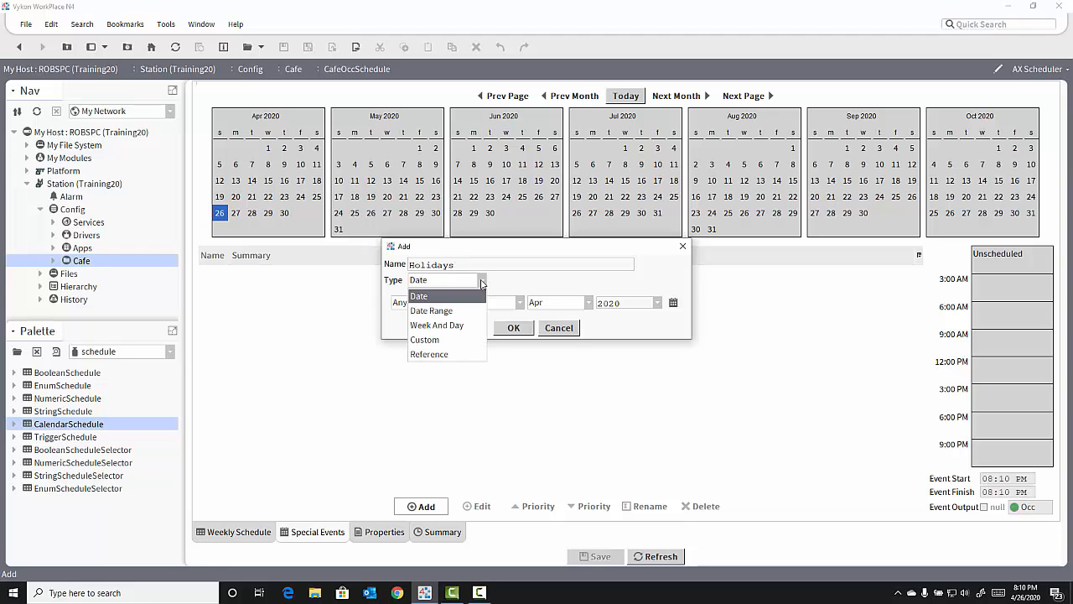
click(444, 354)
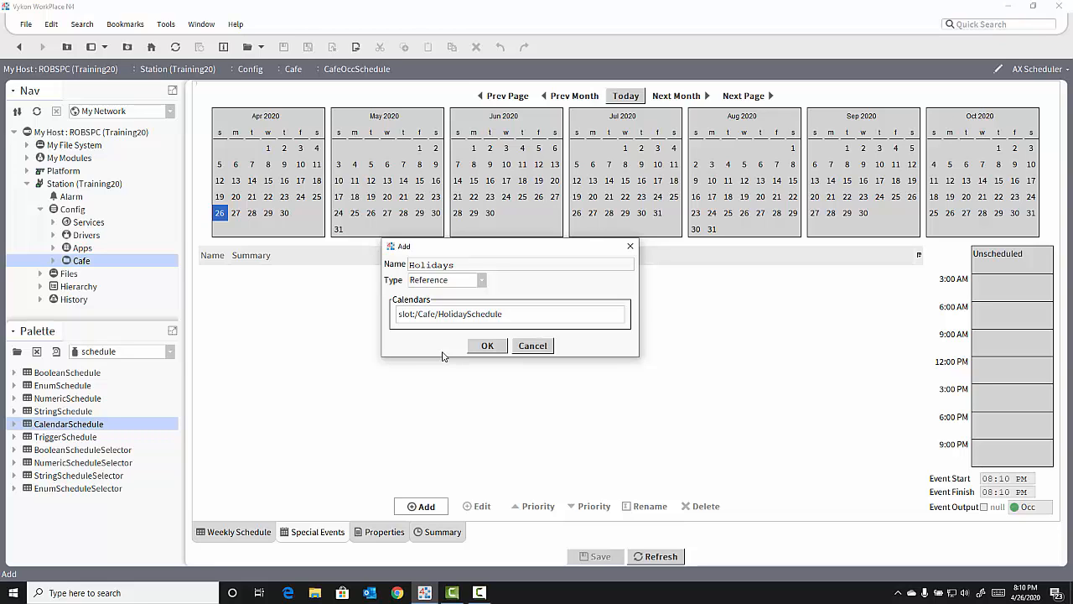
click(501, 319)
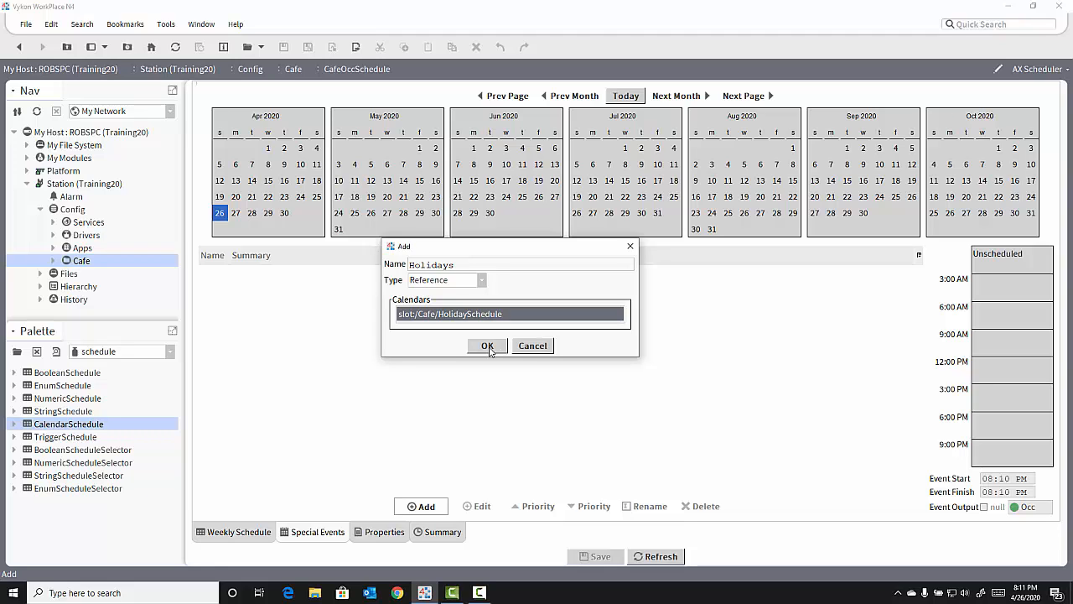
click(487, 346)
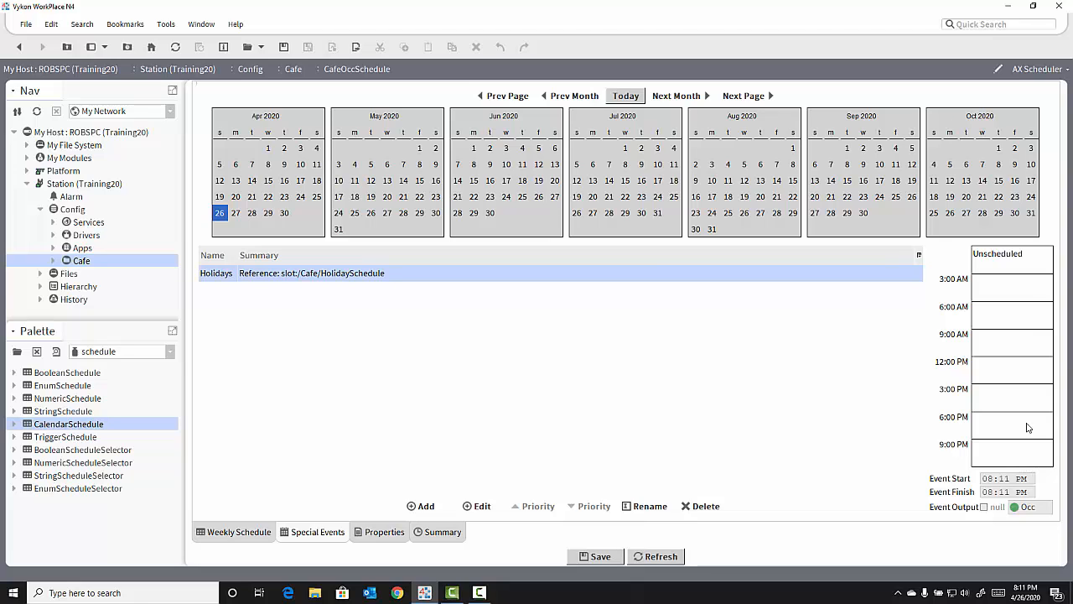
Apply Schedule Defaults to the Holidays event's day and save the occupancy schedule.
right_click(1024, 285)
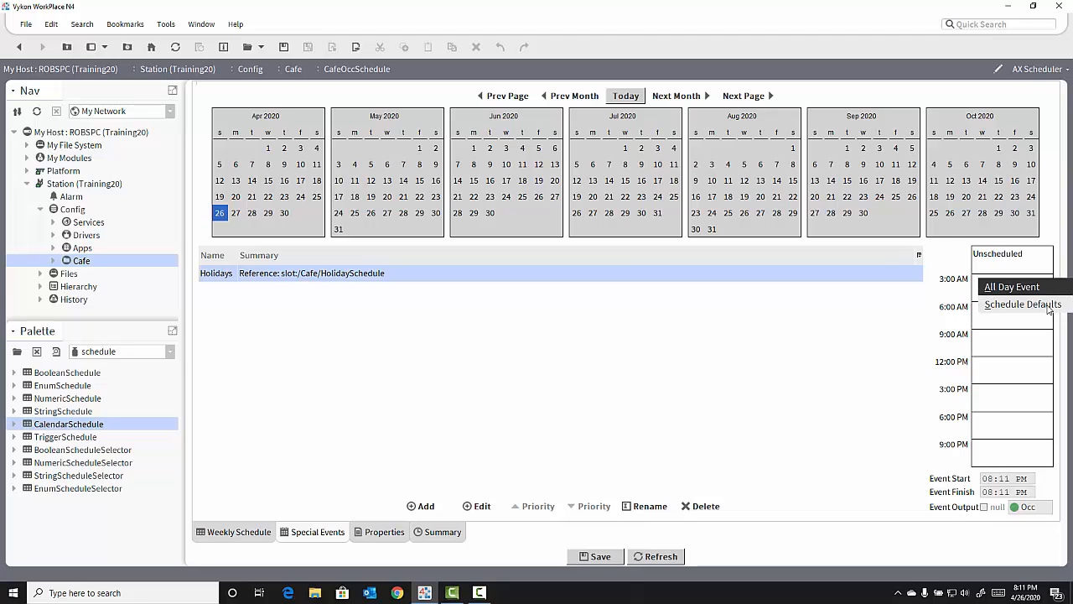
click(1047, 307)
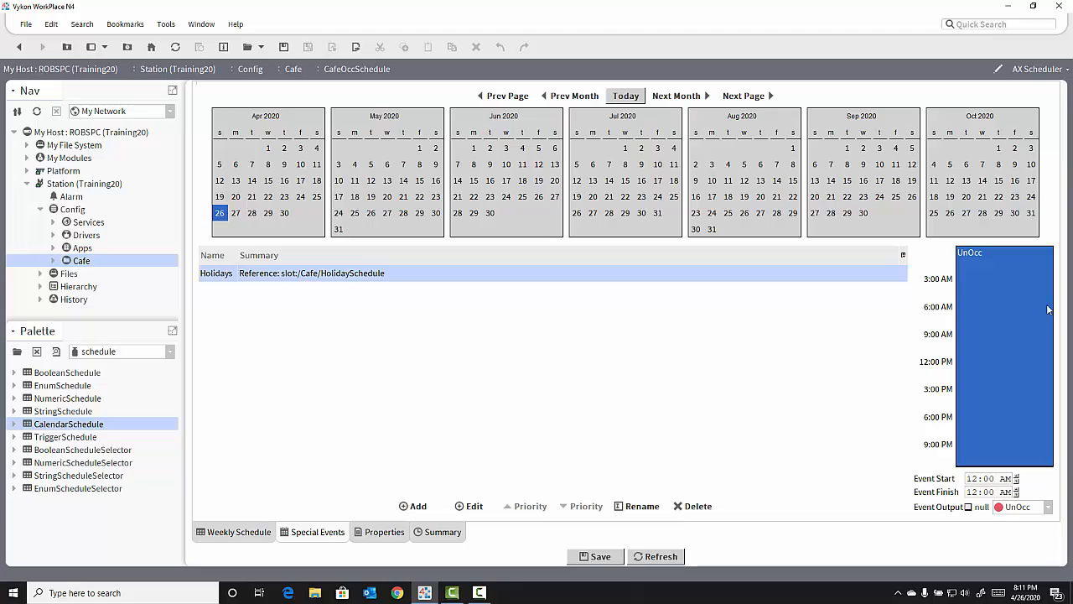
click(600, 556)
Check the schedule summary for 25 May 2020 to see that day's output and source.
click(442, 536)
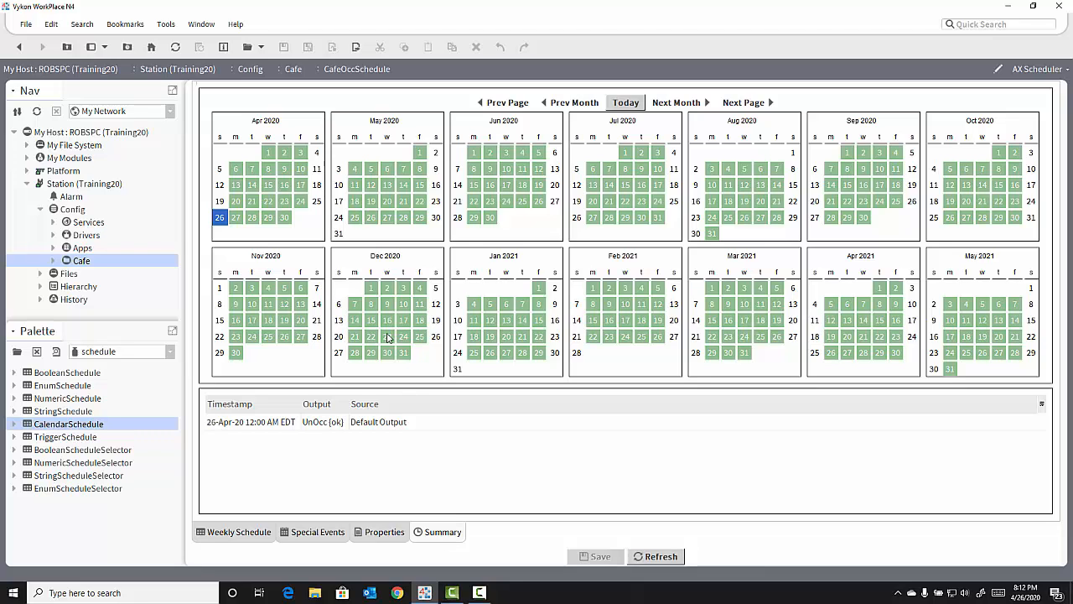
click(353, 218)
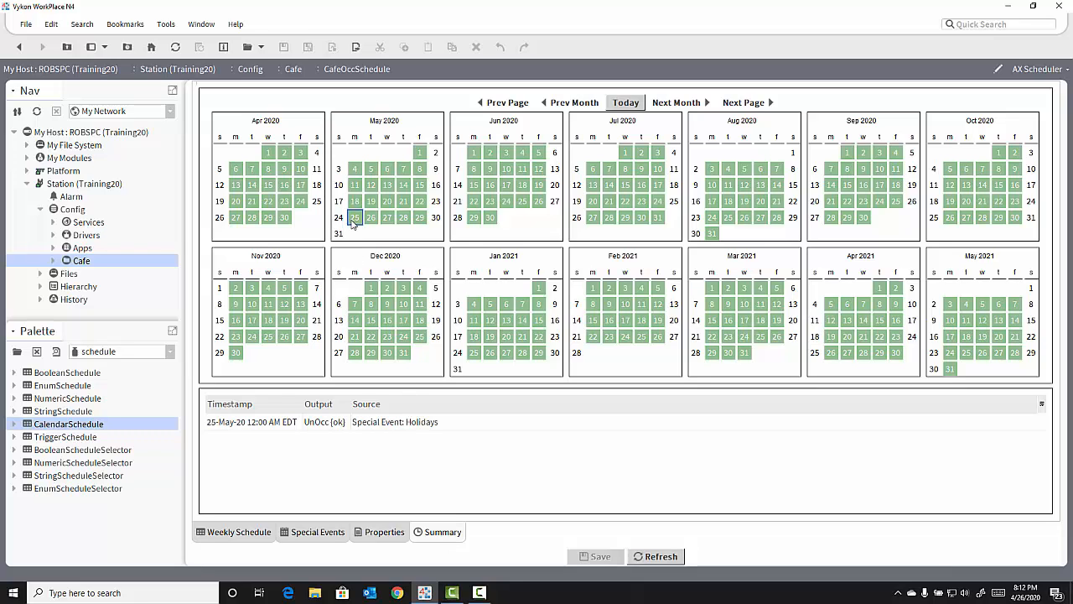